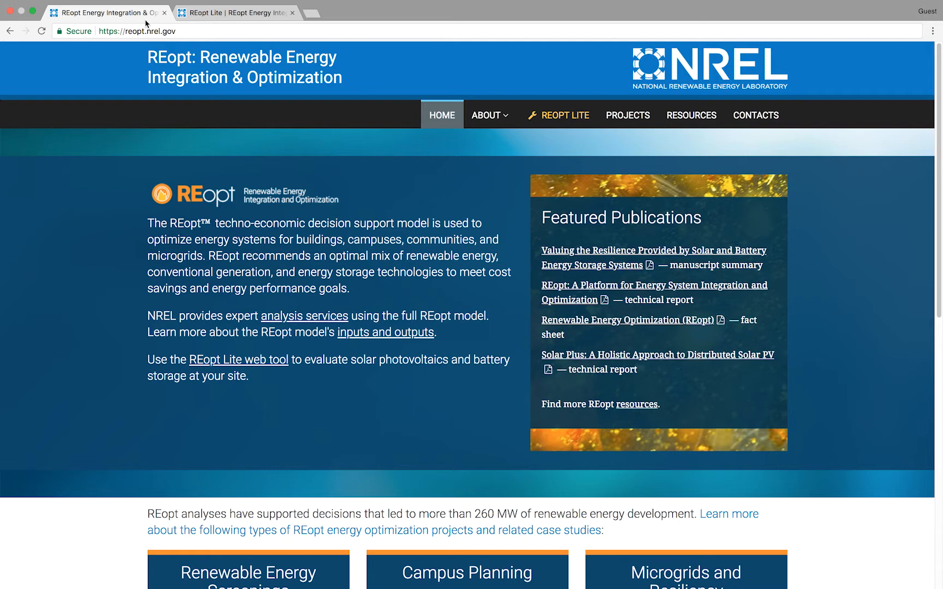
# Open the REopt Lite web tool and choose to evaluate both PV and battery.
pyautogui.click(577, 121)
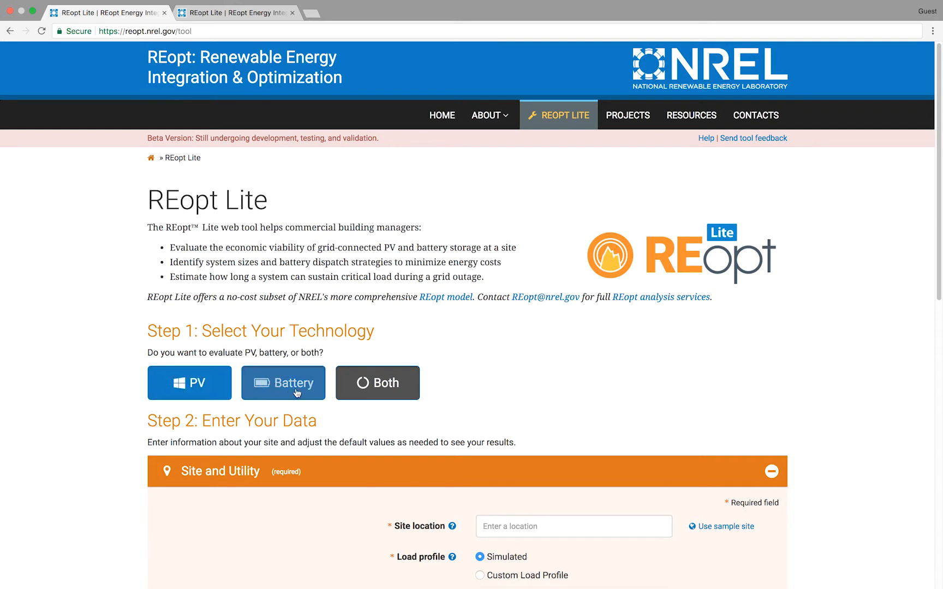
pyautogui.click(360, 382)
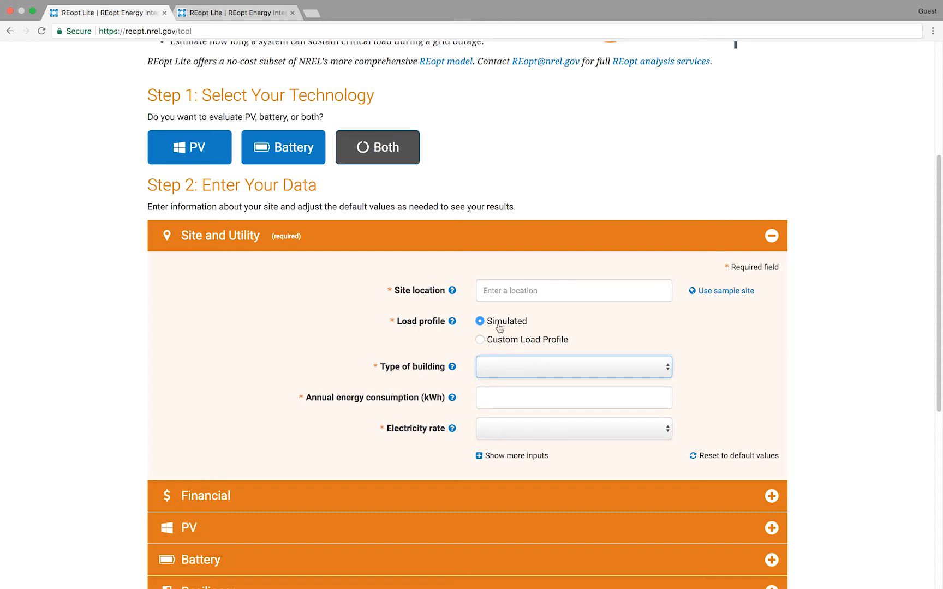
pyautogui.click(507, 369)
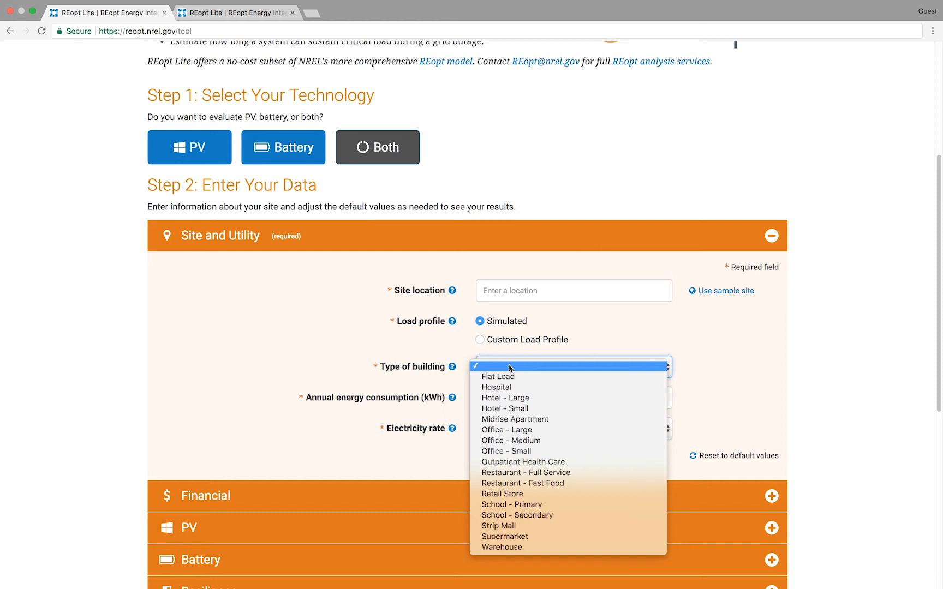
pyautogui.click(509, 368)
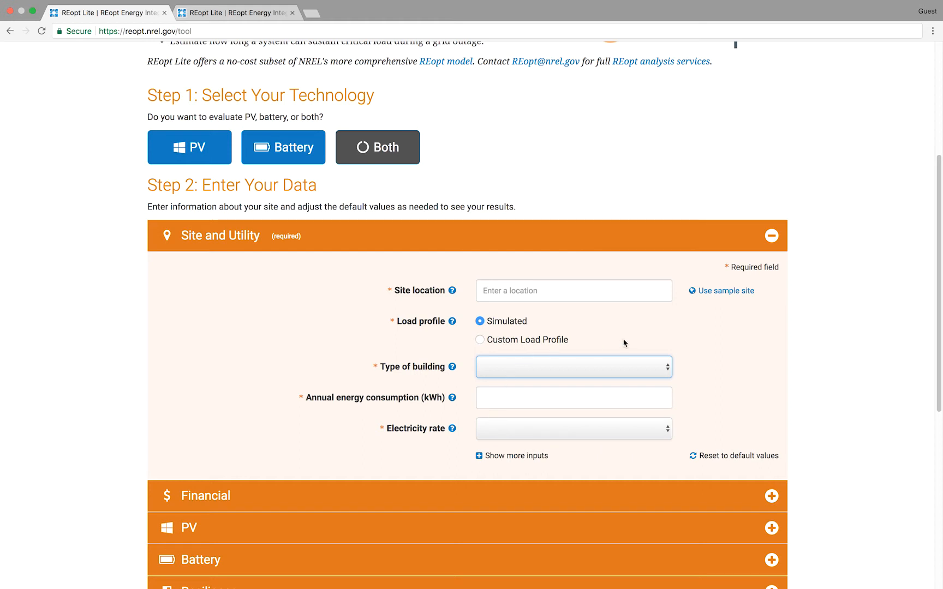
# Set the site location to Palmdale, CA, USA.
pyautogui.click(636, 295)
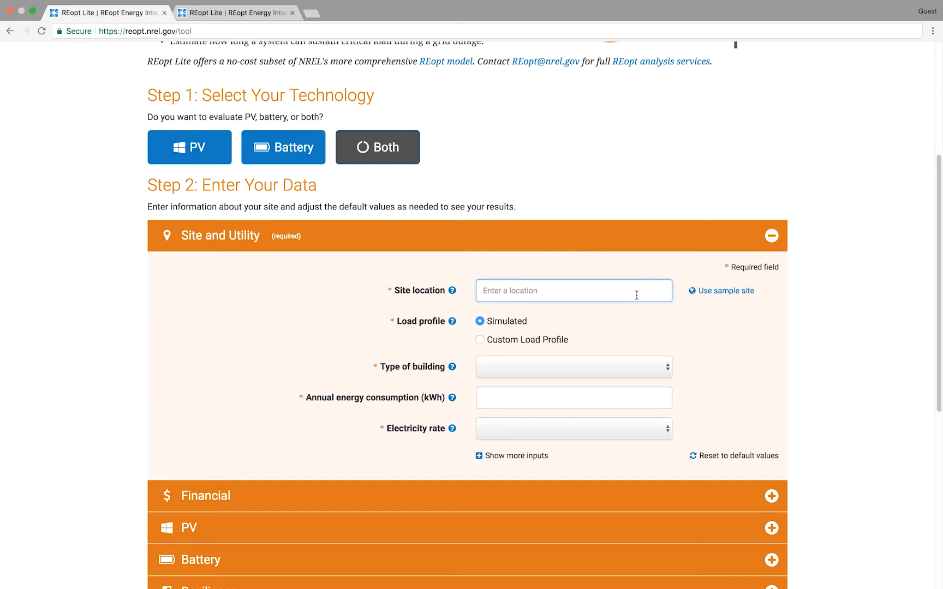
pyautogui.write('palmda')
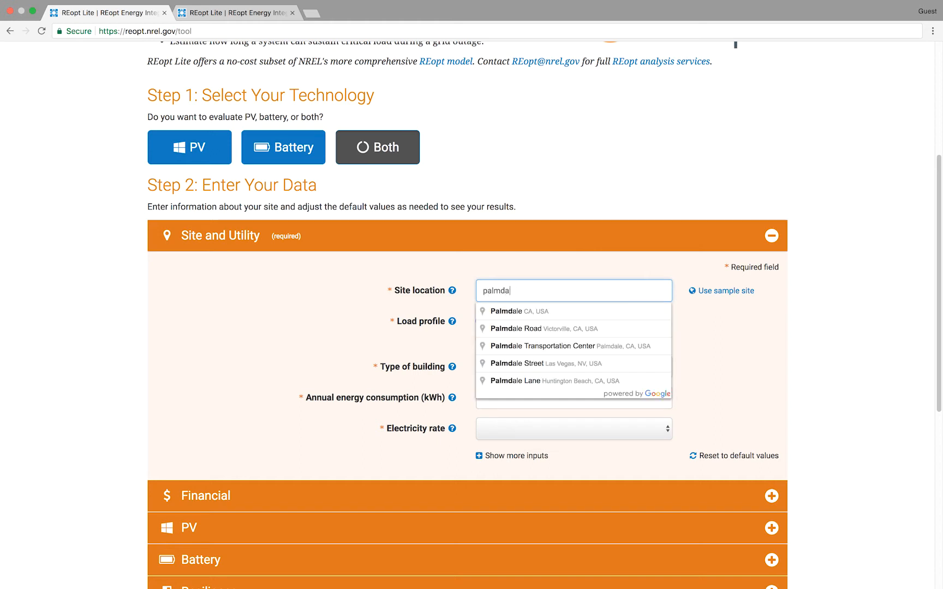
pyautogui.click(632, 314)
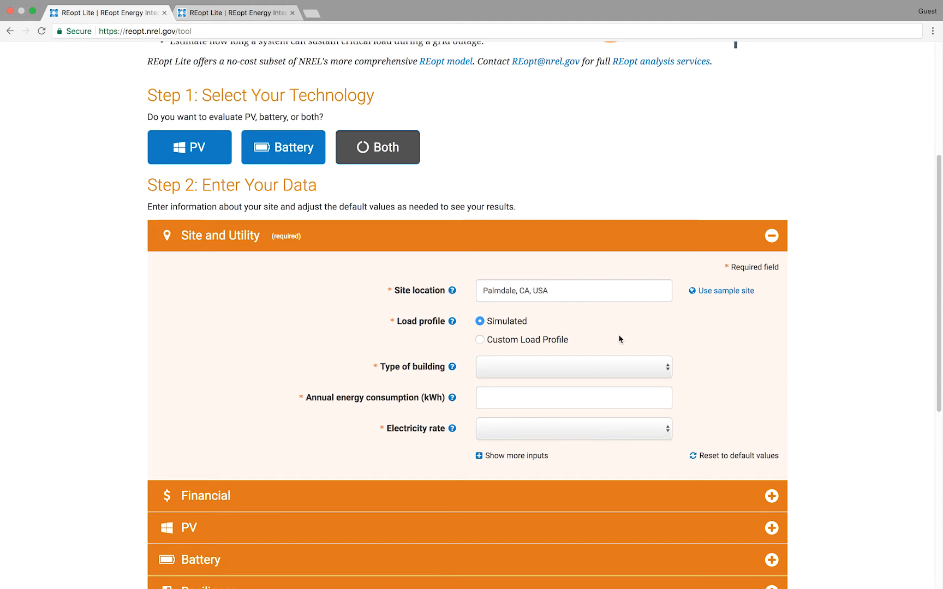
# Set the type of building to Office - Medium and the annual energy consumption to 1000000 kWh.
pyautogui.click(564, 374)
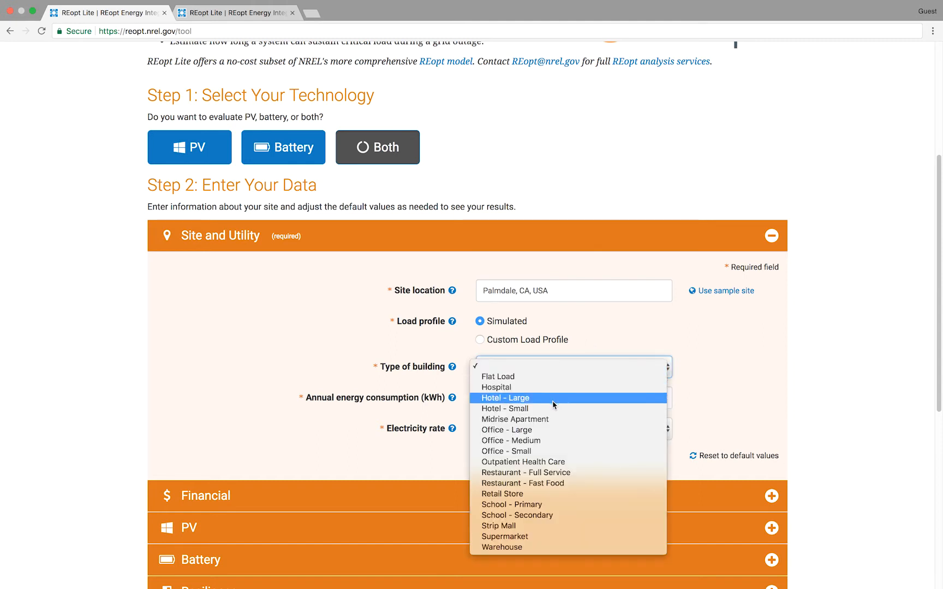
pyautogui.click(549, 442)
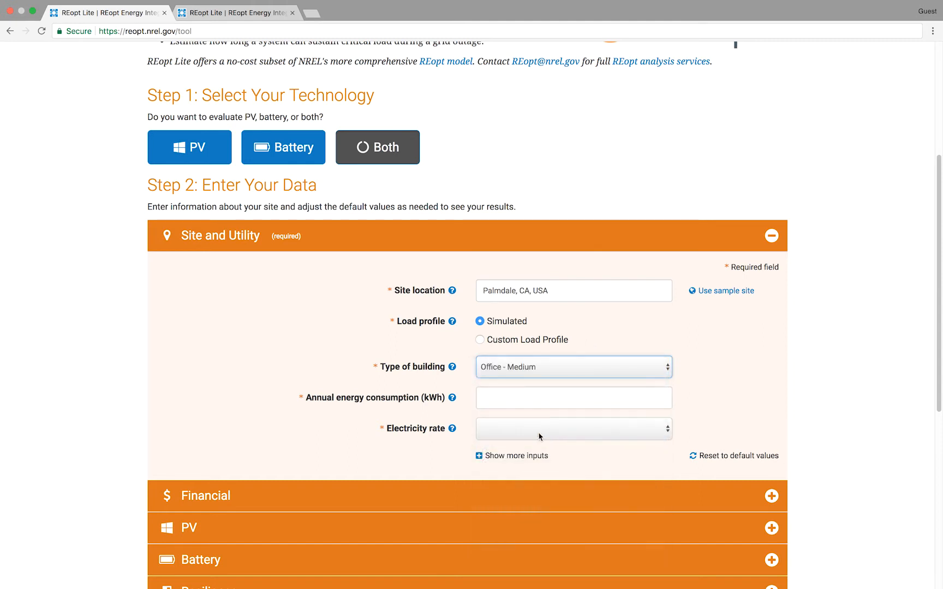
pyautogui.click(542, 402)
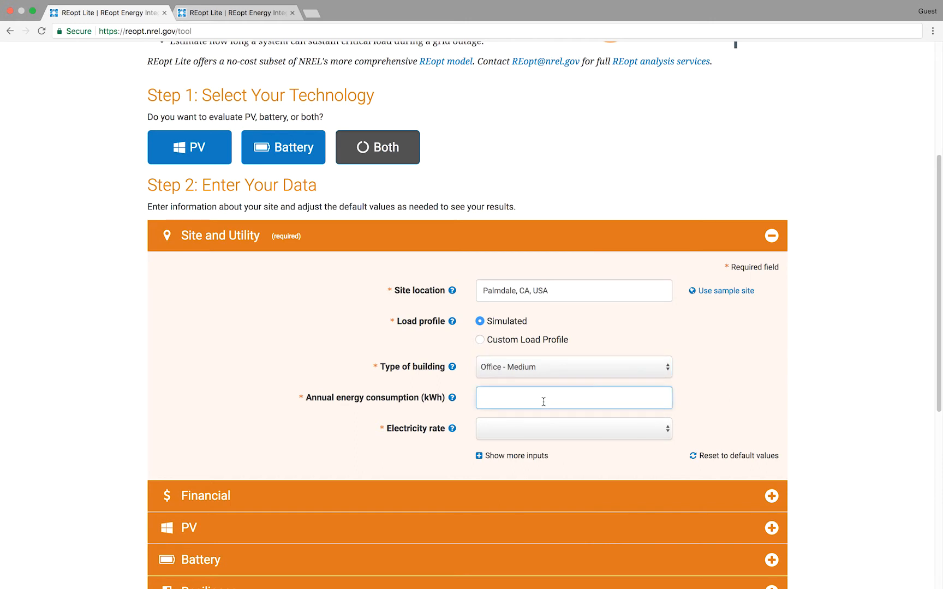
pyautogui.write('1000000')
pyautogui.click(715, 385)
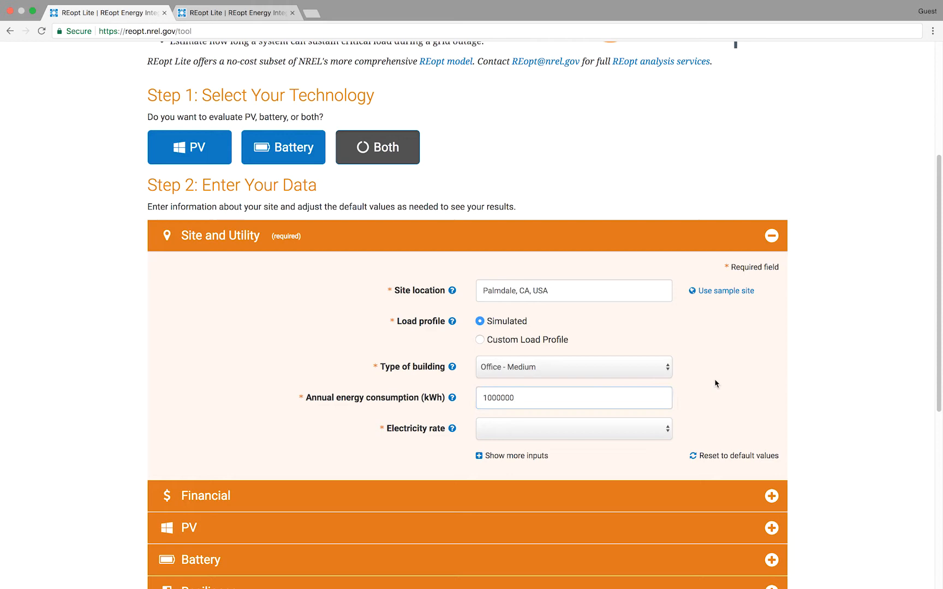
# Choose the Southern California Edison Co general service demand metered rate TOU-GS-3 Option CPP (2kV - 50kV) as the electricity rate.
pyautogui.click(666, 431)
pyautogui.scroll(-5, 666, 431)
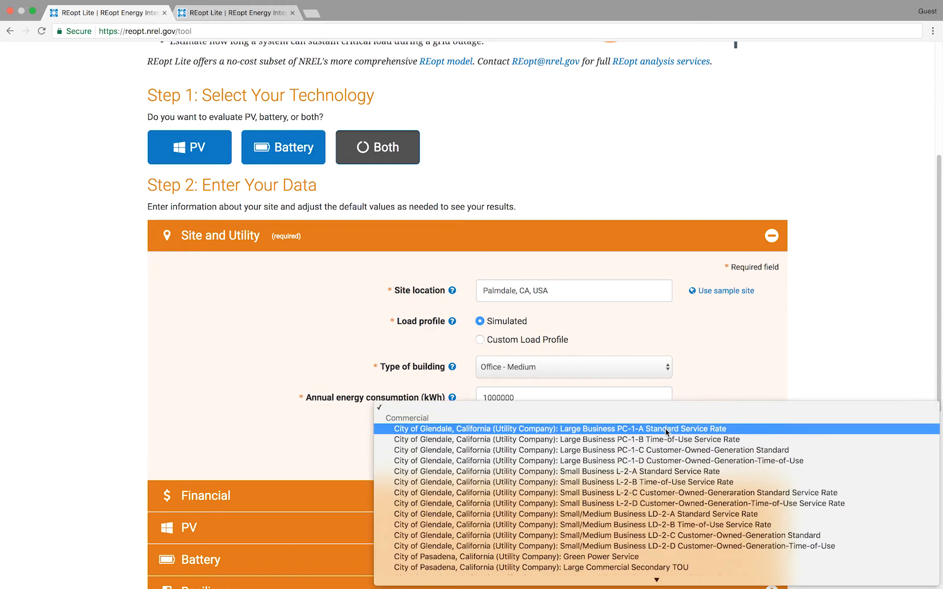
pyautogui.scroll(-10, 666, 432)
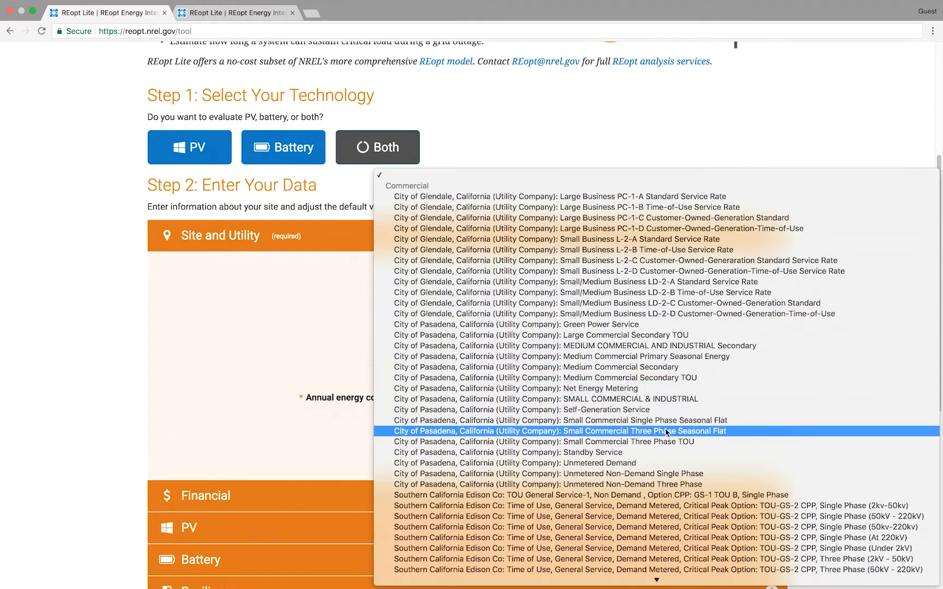
pyautogui.scroll(-2, 665, 432)
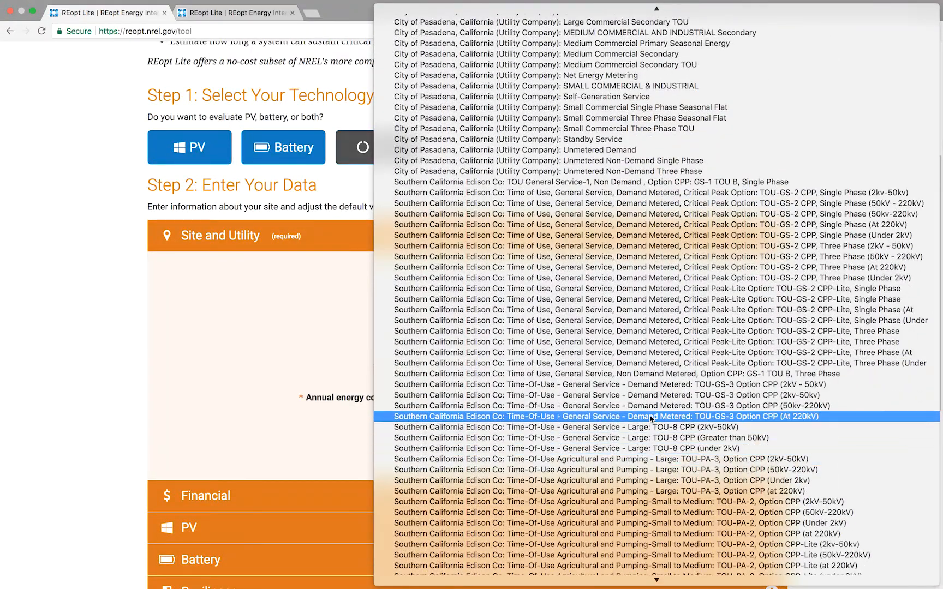
pyautogui.click(649, 386)
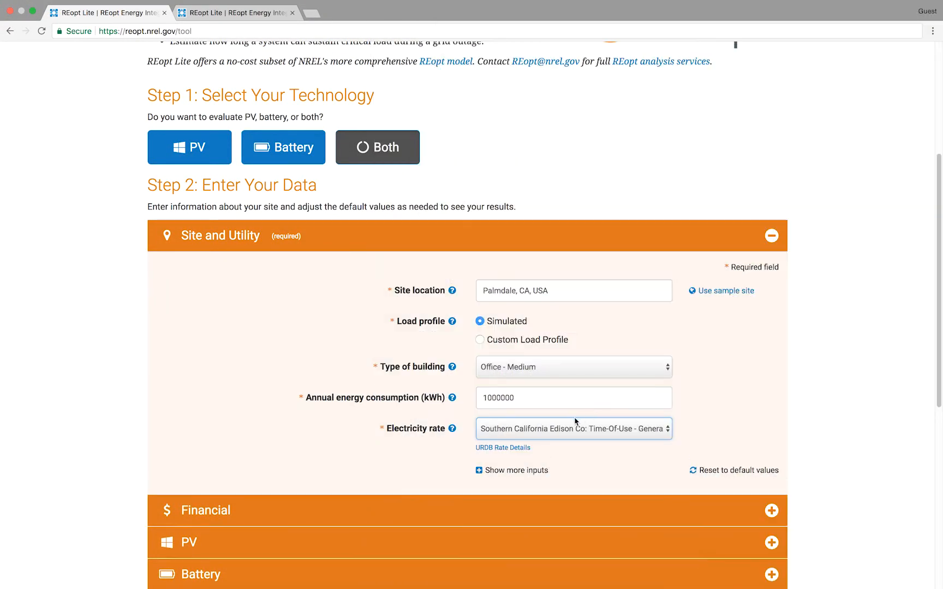
pyautogui.scroll(-1, 451, 463)
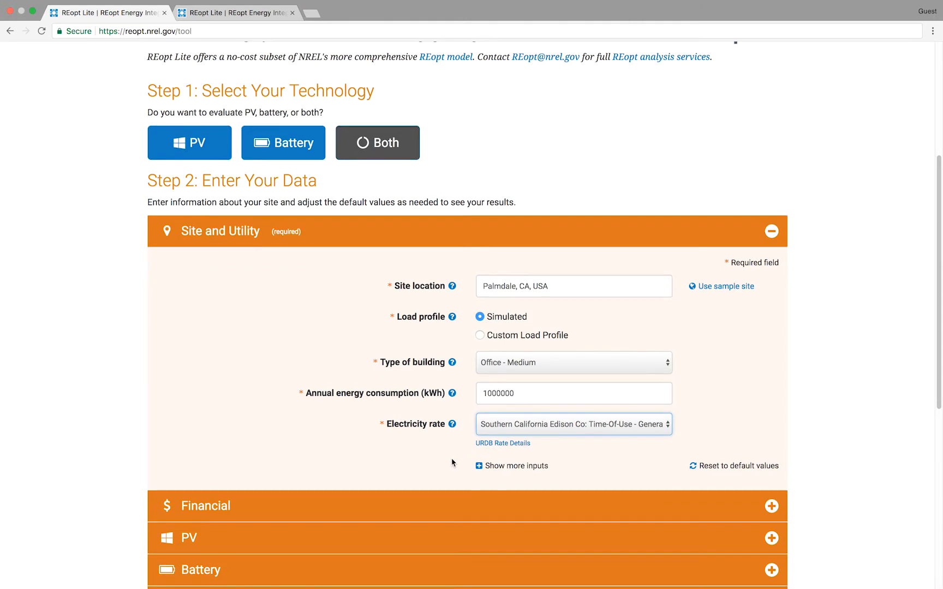
pyautogui.scroll(-1, 451, 463)
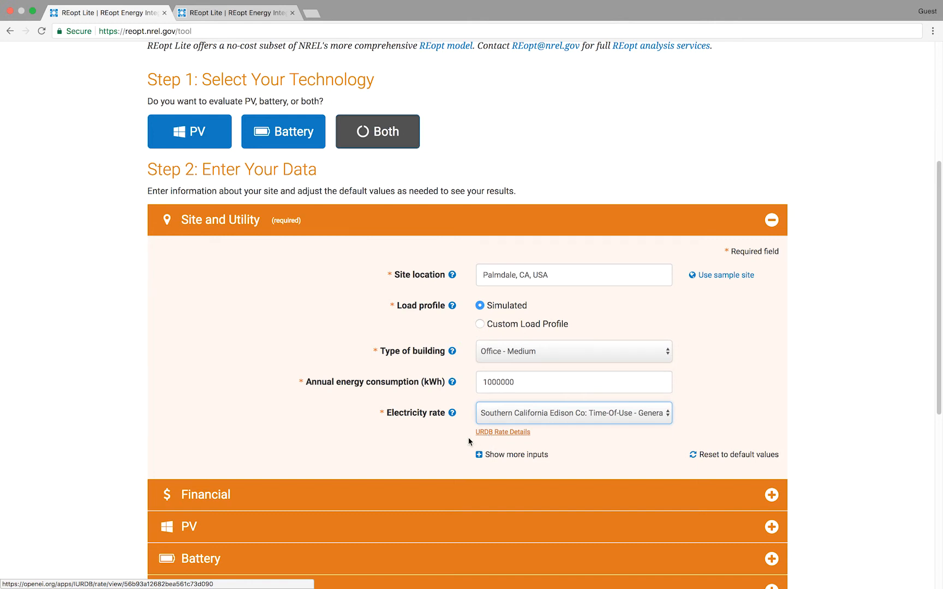
pyautogui.click(428, 461)
# Review the host discount rate and electricity cost escalation rate in the Financial section, and collapse it again.
pyautogui.scroll(-1, 428, 461)
pyautogui.scroll(-3, 428, 461)
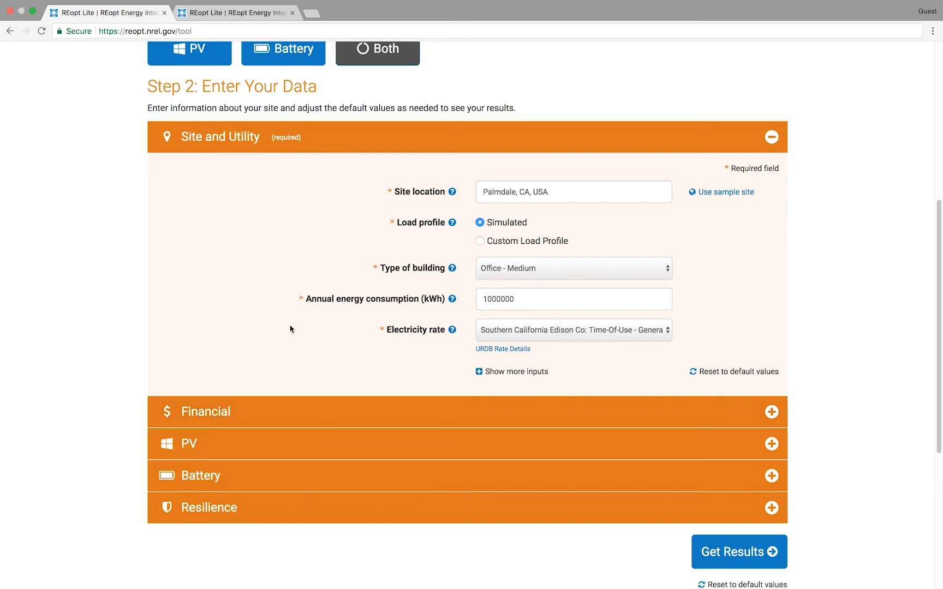
pyautogui.scroll(-2, 191, 348)
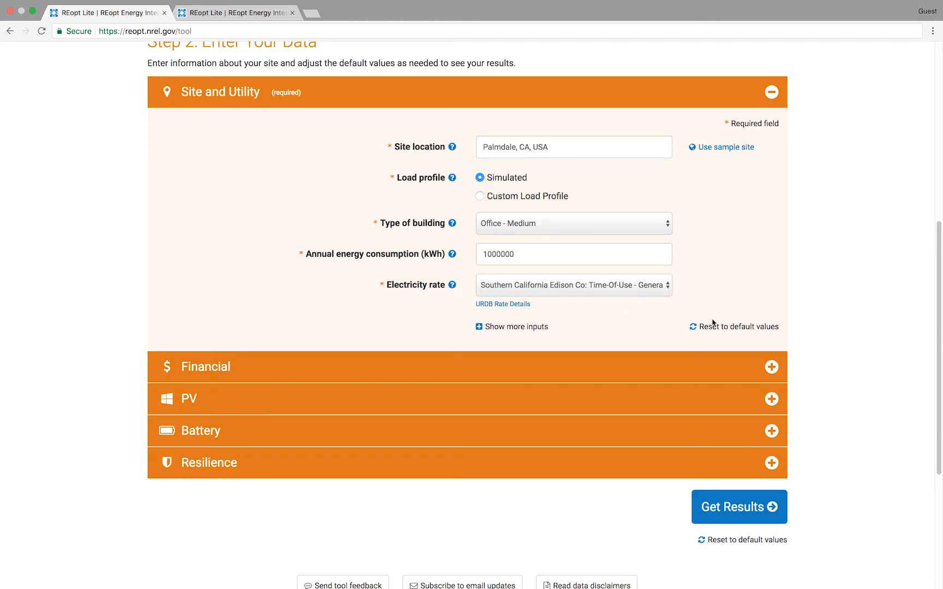
pyautogui.click(771, 369)
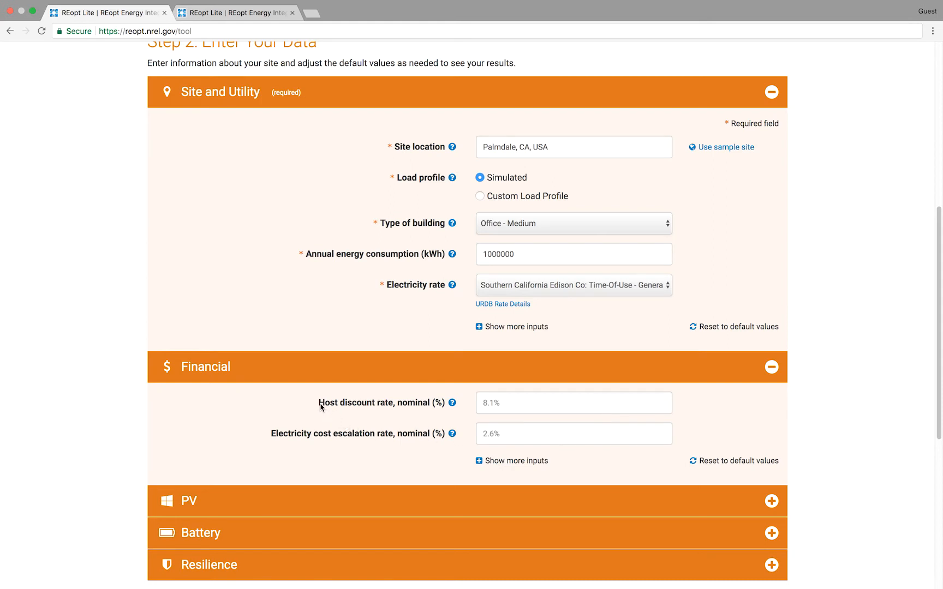
pyautogui.click(510, 402)
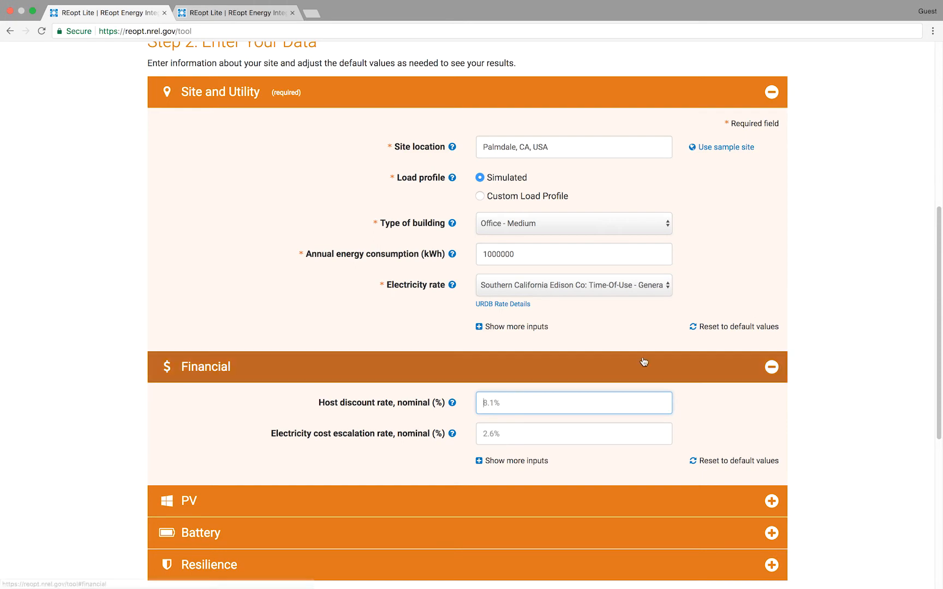
pyautogui.click(774, 369)
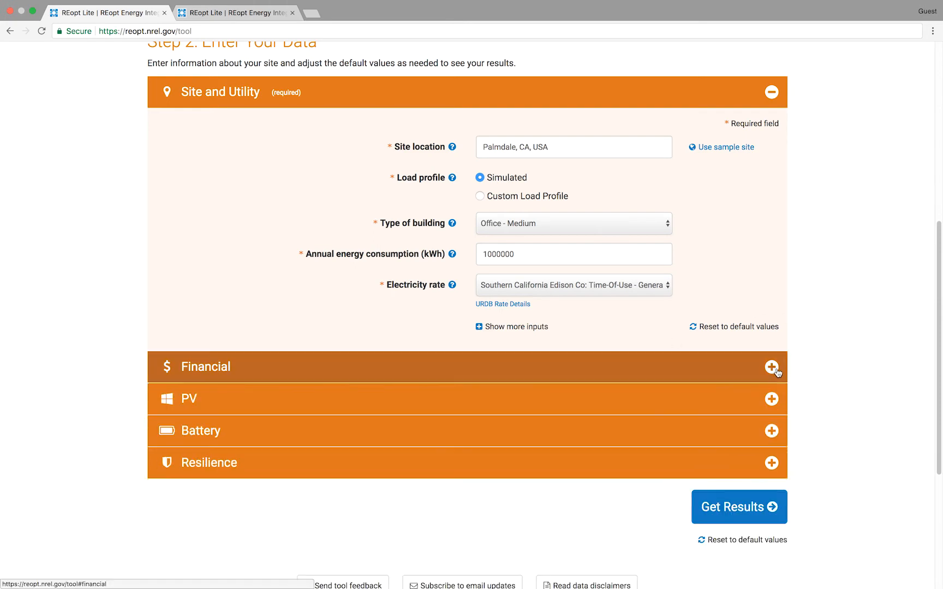
# Run the optimization to get the results for the site.
pyautogui.scroll(-3, 778, 373)
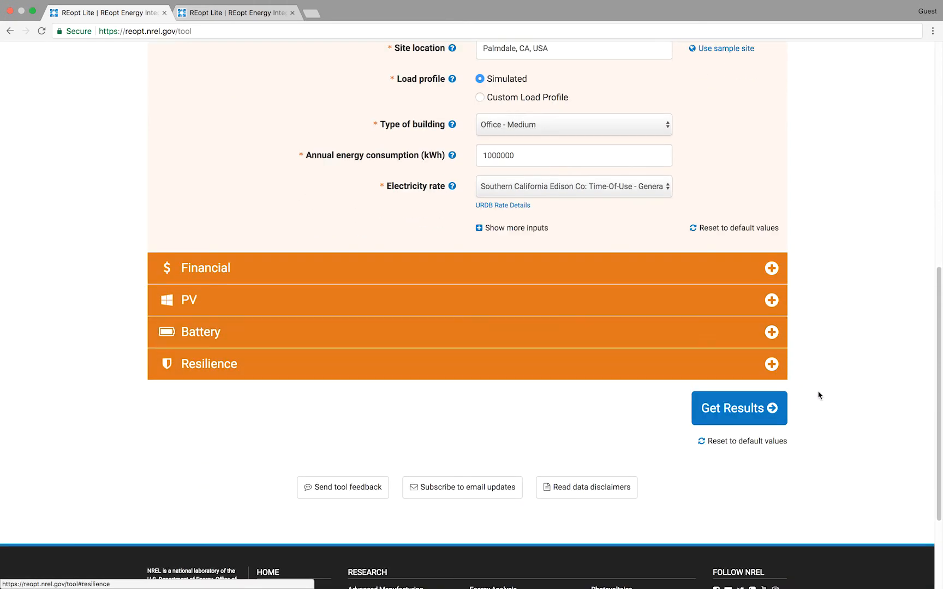
pyautogui.click(777, 419)
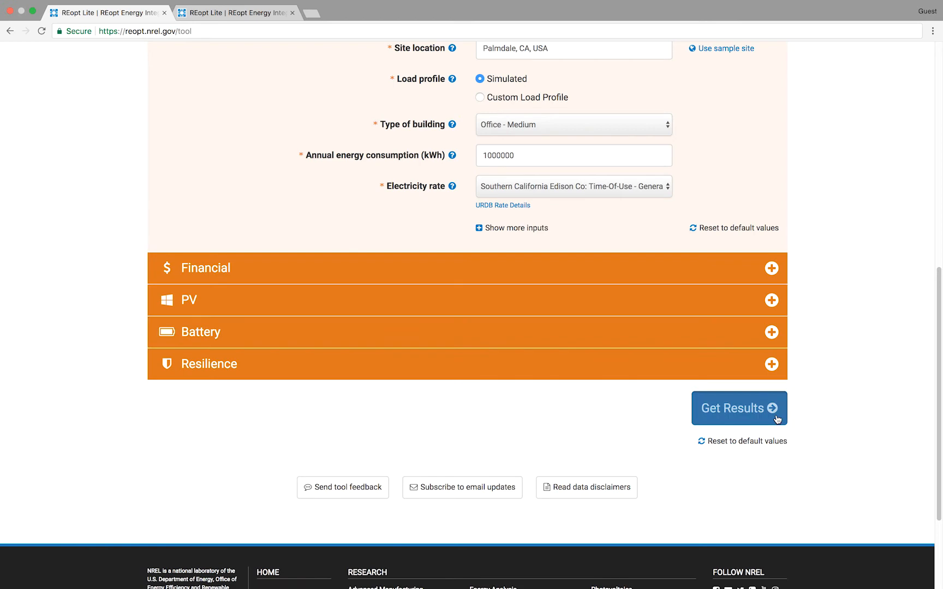
pyautogui.click(777, 419)
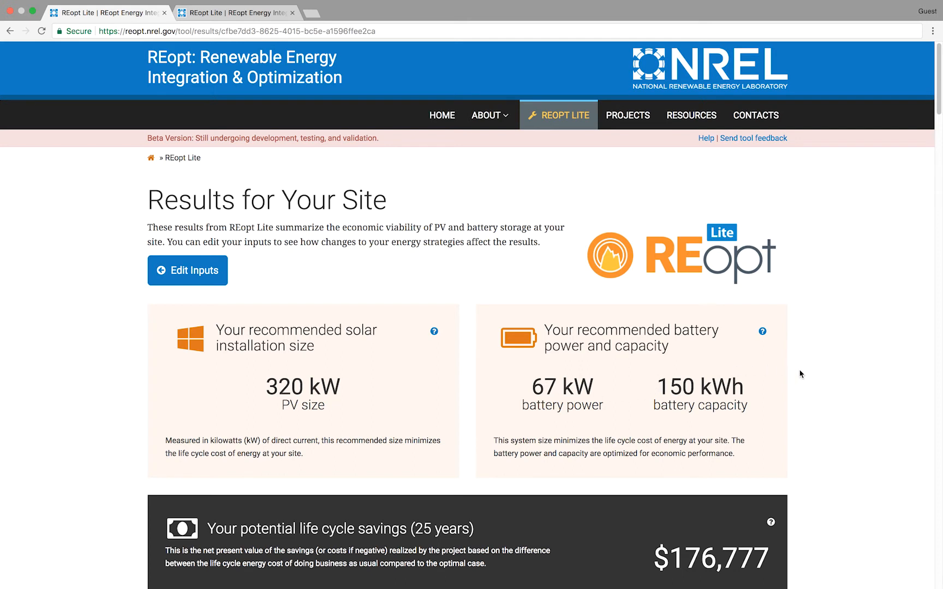
# Examine the recommended solar size, battery power and capacity, and the potential life cycle savings in the results.
pyautogui.scroll(-2, 800, 374)
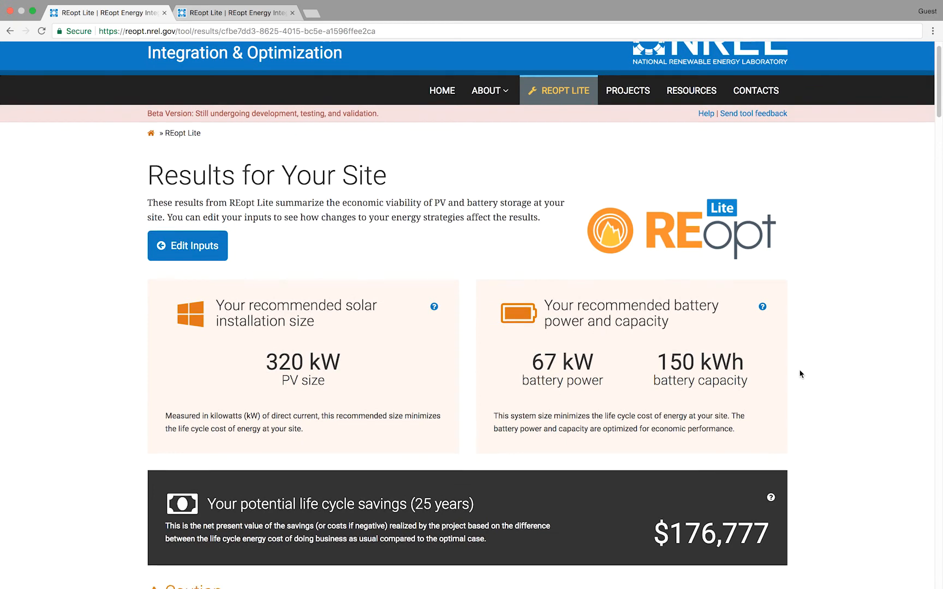
pyautogui.scroll(-1, 800, 373)
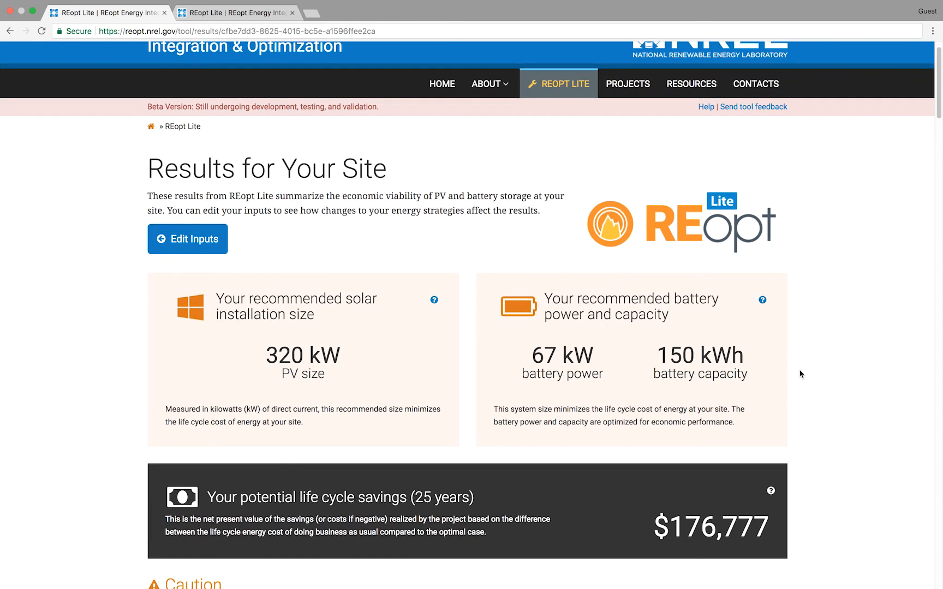
pyautogui.scroll(-2, 800, 374)
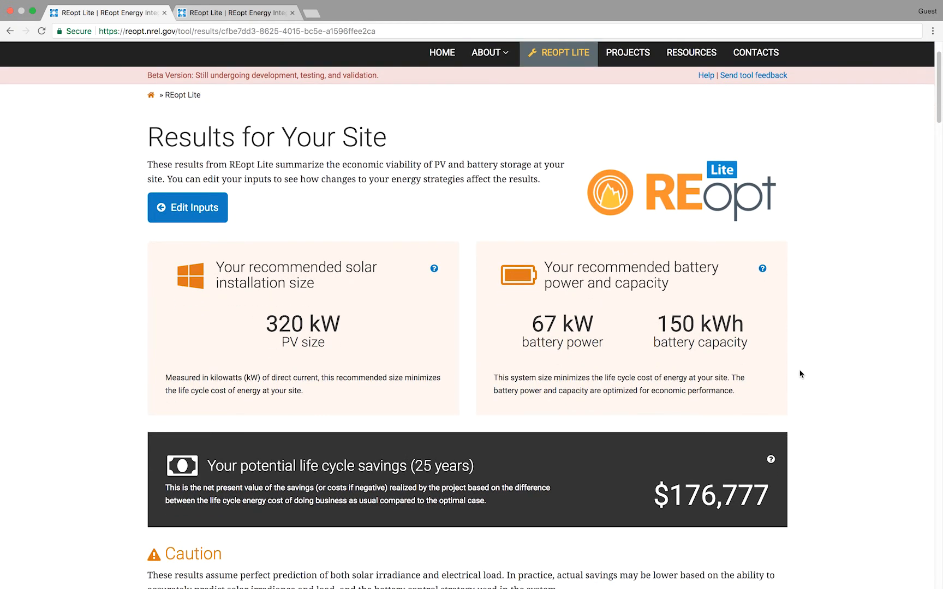
pyautogui.scroll(-1, 800, 374)
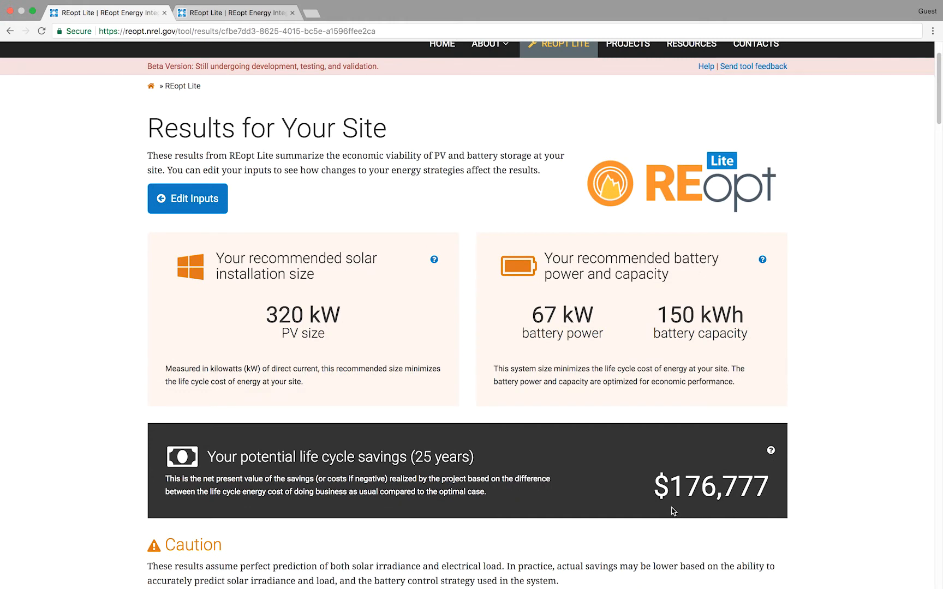
pyautogui.scroll(-8, 673, 511)
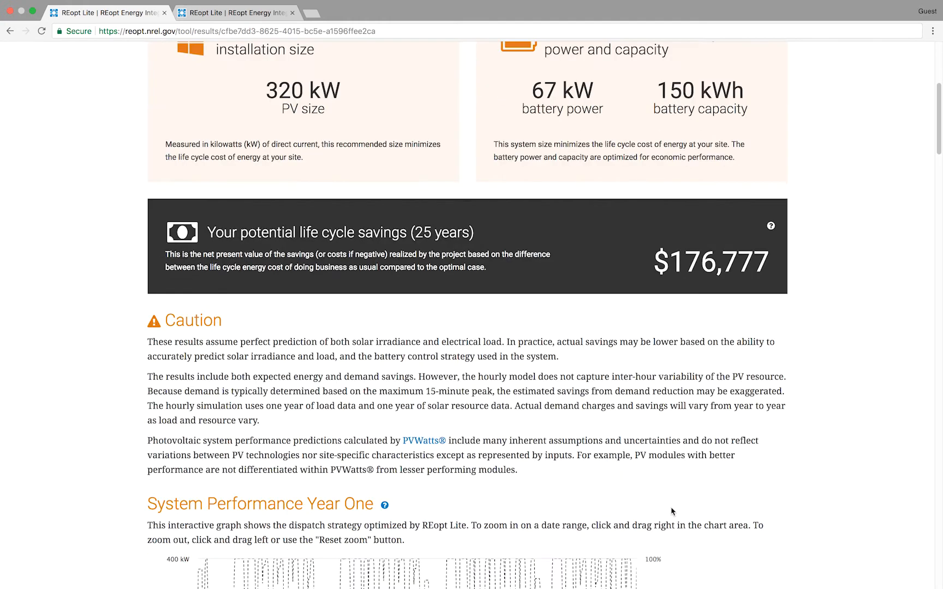
# Hide the Battery State of Charge series in the System Performance Year One chart and zoom in to about 12 to 18 June.
pyautogui.scroll(-10, 672, 511)
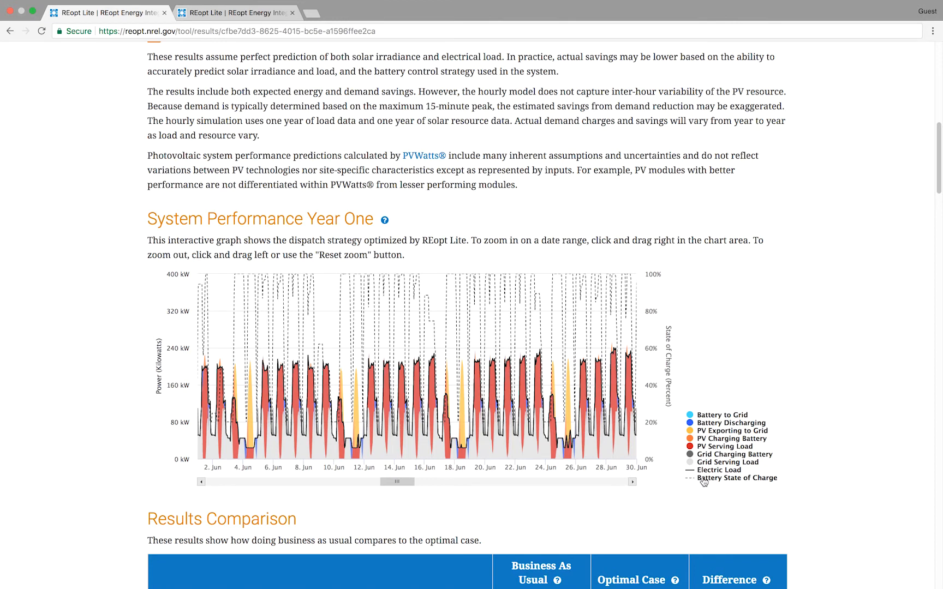
pyautogui.click(703, 479)
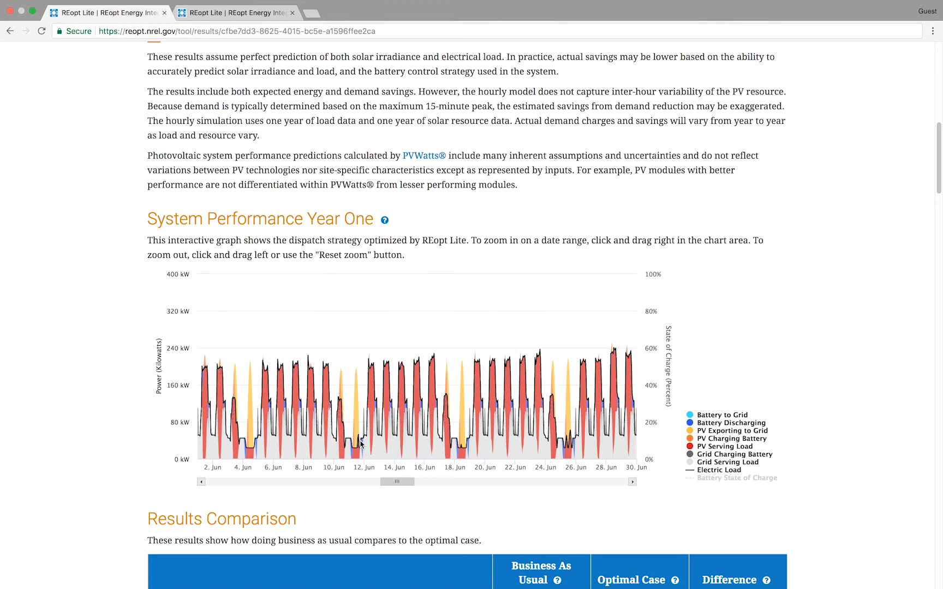
pyautogui.moveTo(359, 444); pyautogui.dragTo(461, 443)
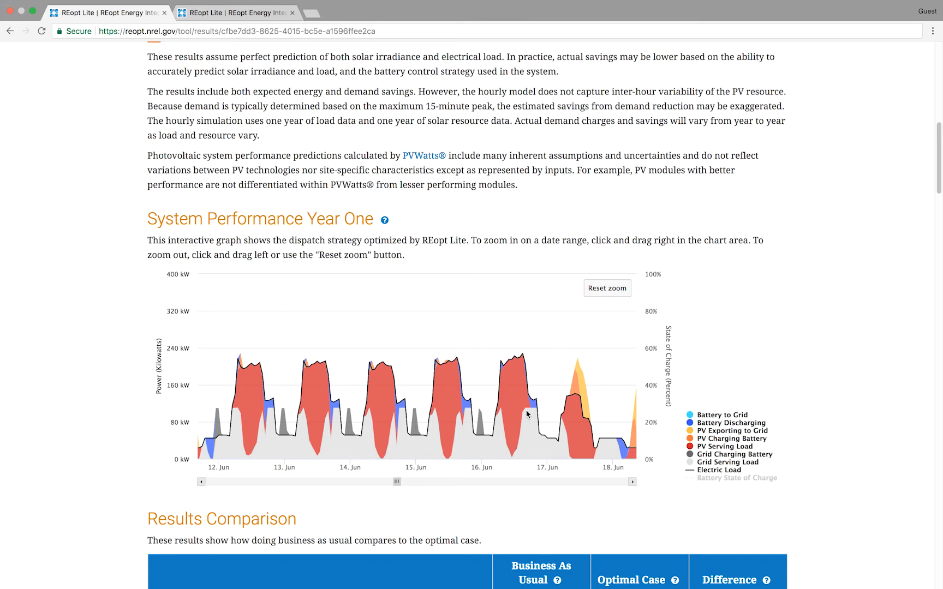
# Compare business as usual with the optimal case in the Results Comparison table, from system sizes and utility costs to net present value.
pyautogui.scroll(-5, 522, 411)
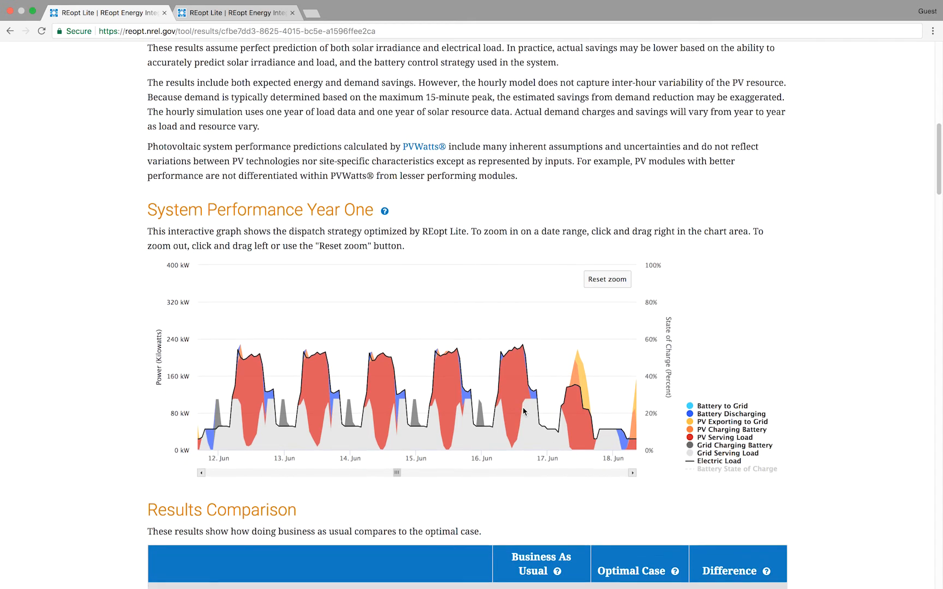
pyautogui.scroll(-4, 523, 411)
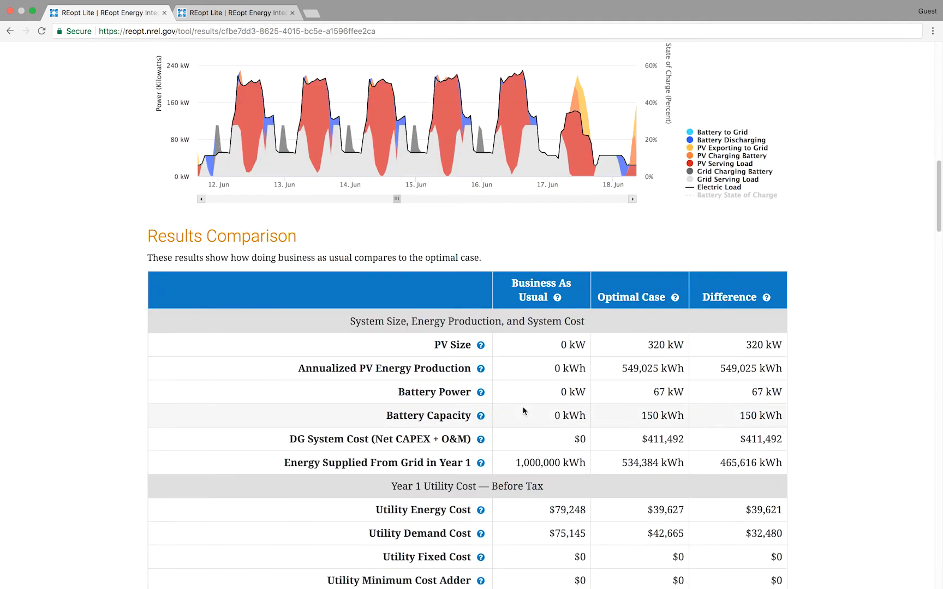
pyautogui.scroll(-3, 523, 410)
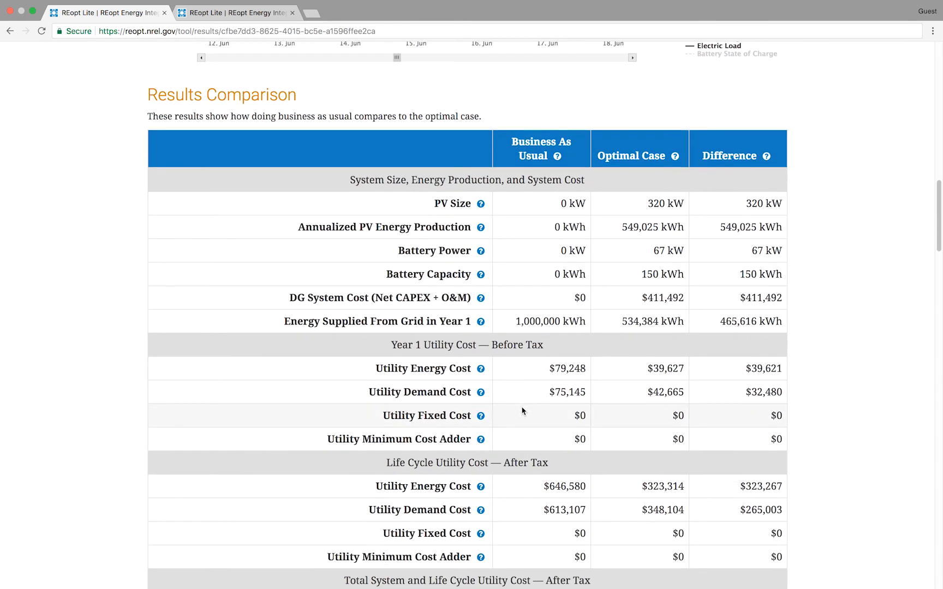
pyautogui.scroll(-1, 523, 411)
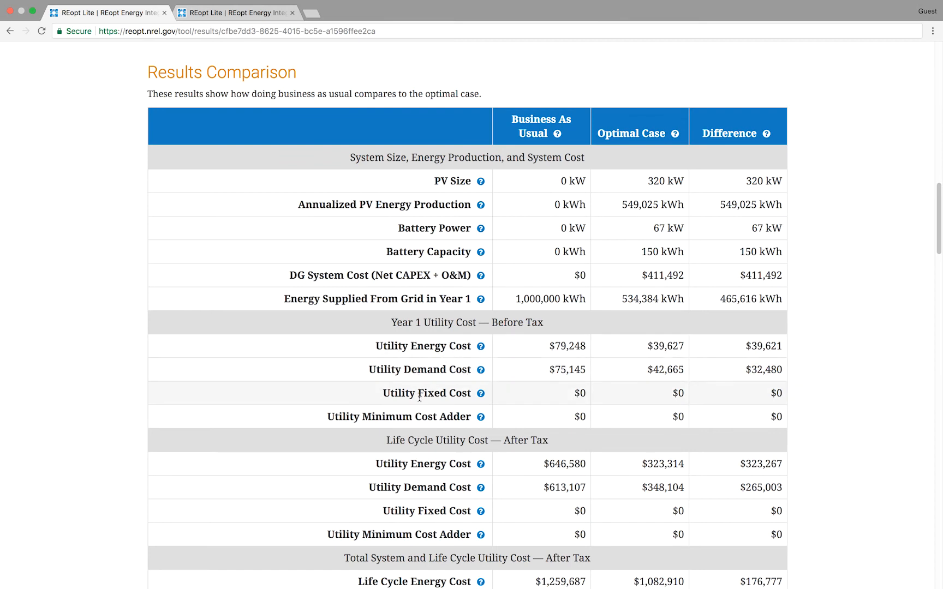
pyautogui.scroll(-2, 413, 425)
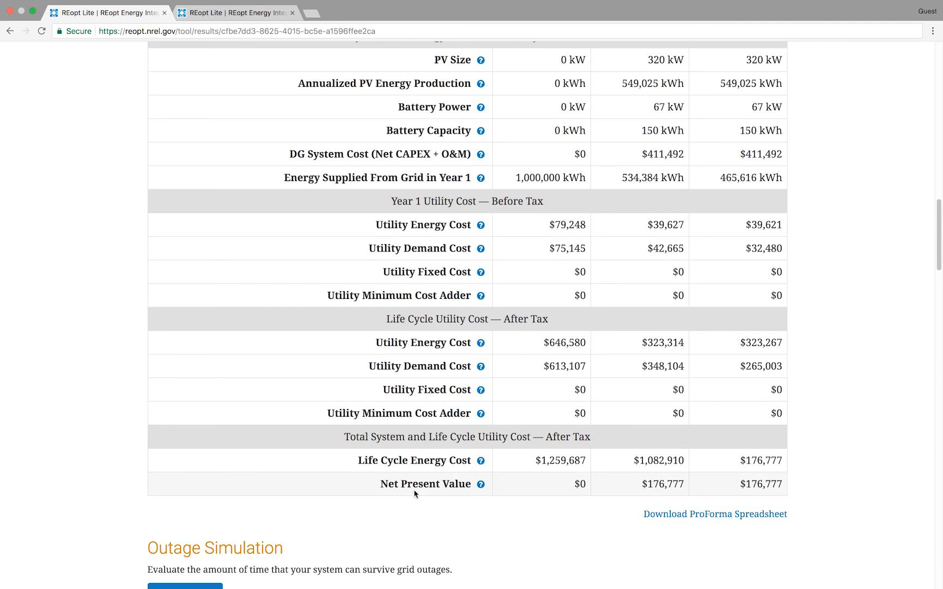
pyautogui.scroll(-2, 413, 484)
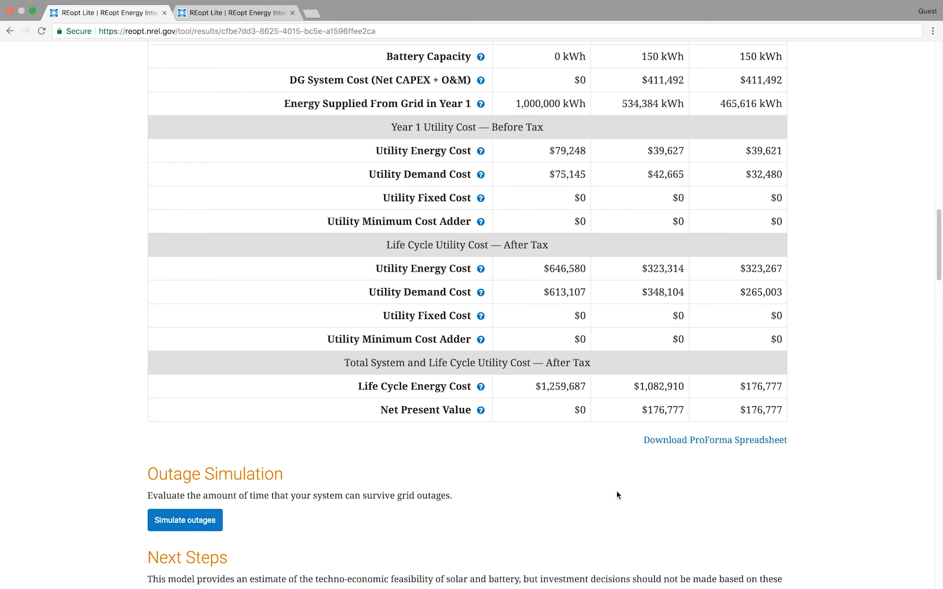
# Run the outage simulation for the system and inspect the probability of surviving outages of 1 to 4 hours in its chart.
pyautogui.scroll(-7, 617, 494)
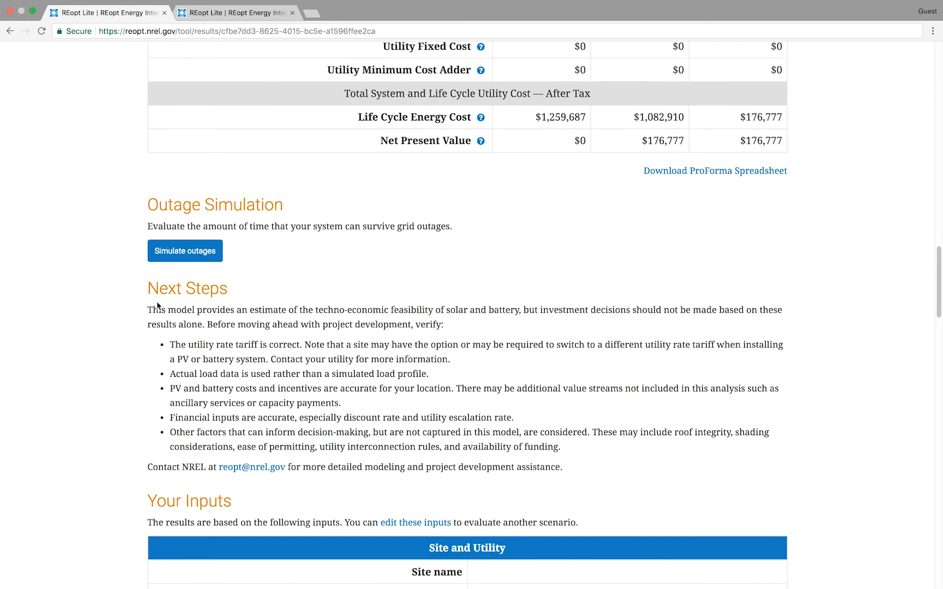
pyautogui.click(175, 260)
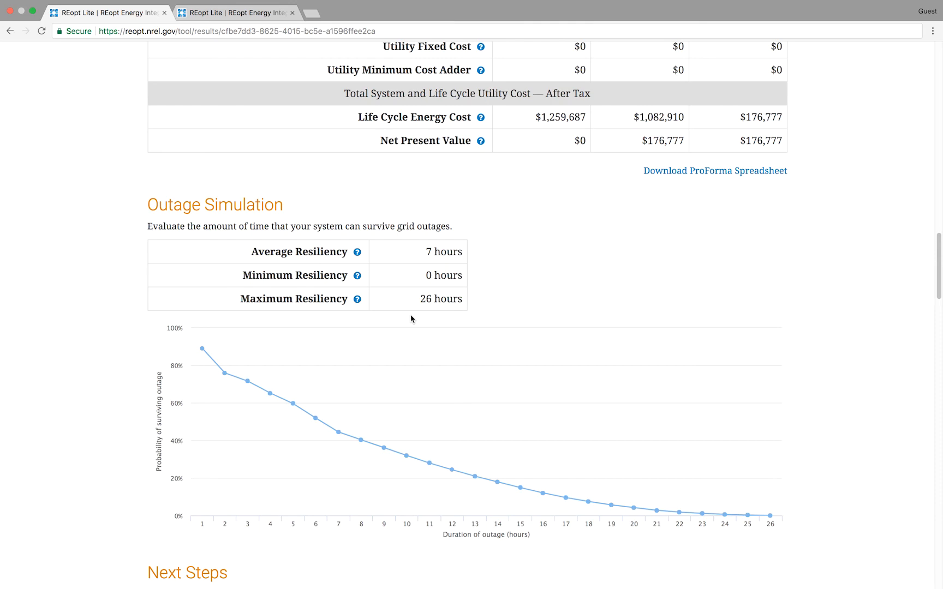
pyautogui.moveTo(208, 391)
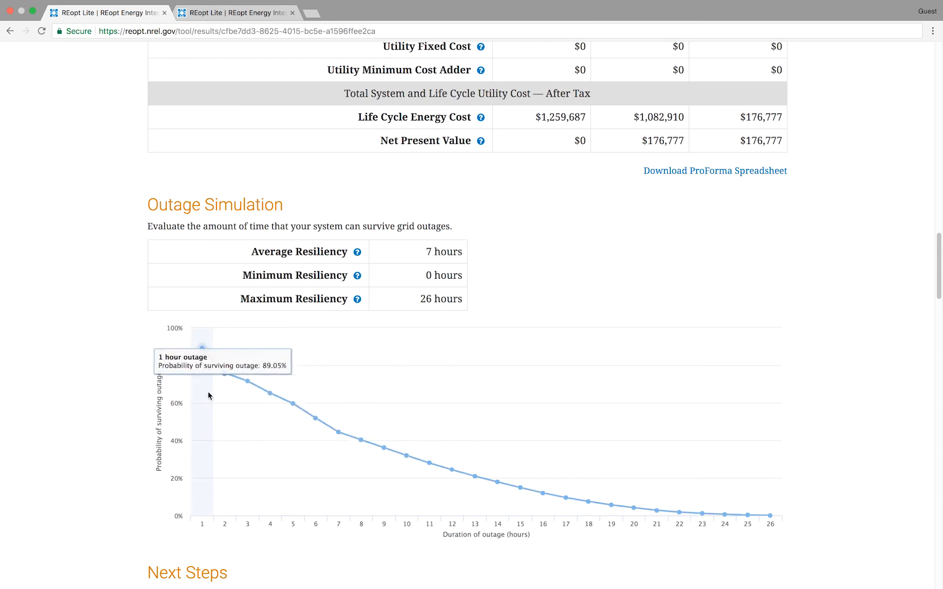
pyautogui.scroll(-3, 201, 356)
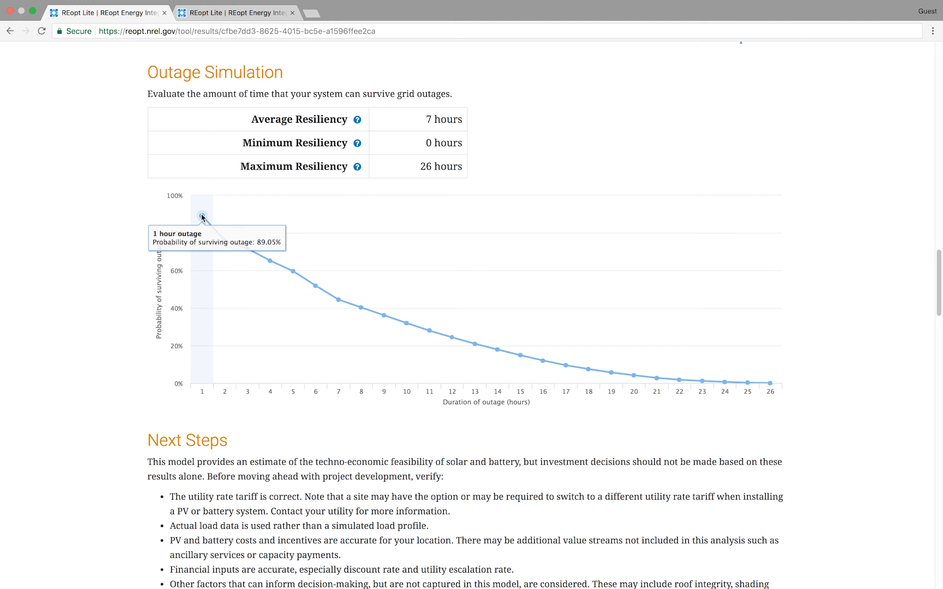
pyautogui.moveTo(224, 242)
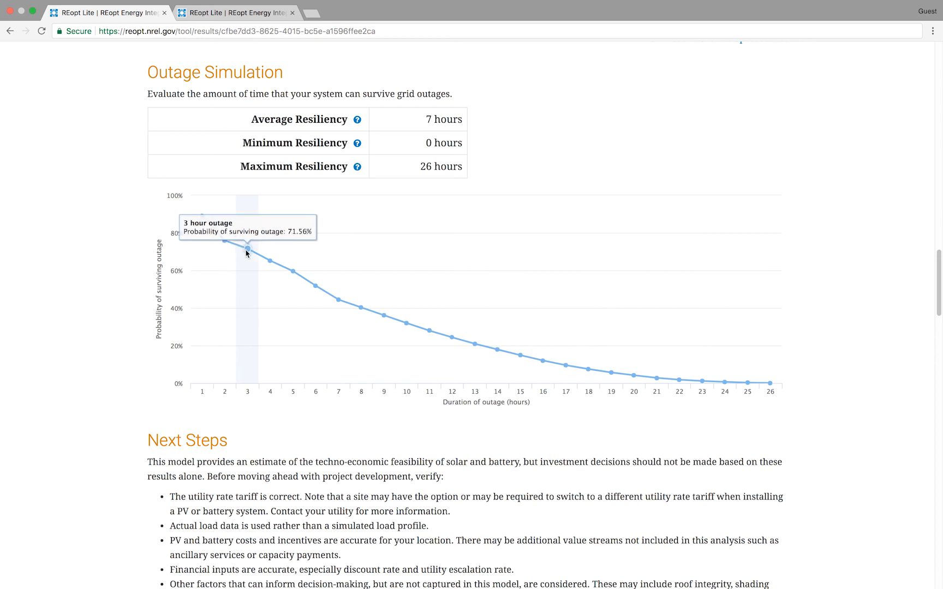
pyautogui.moveTo(266, 261)
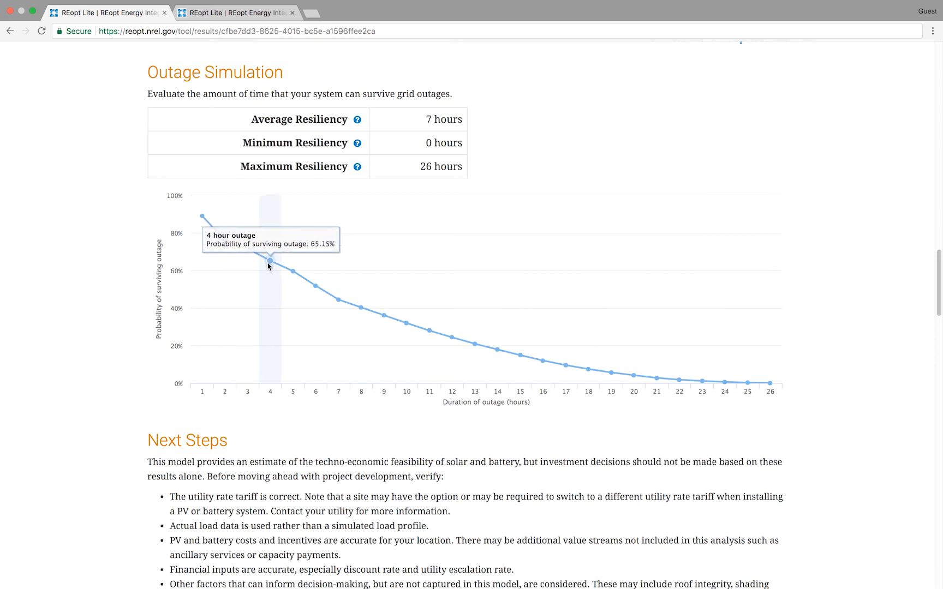
# Review the site, utility and financial values under Your Inputs, then the Next Steps checklist and the outage survival chart.
pyautogui.scroll(-8, 268, 267)
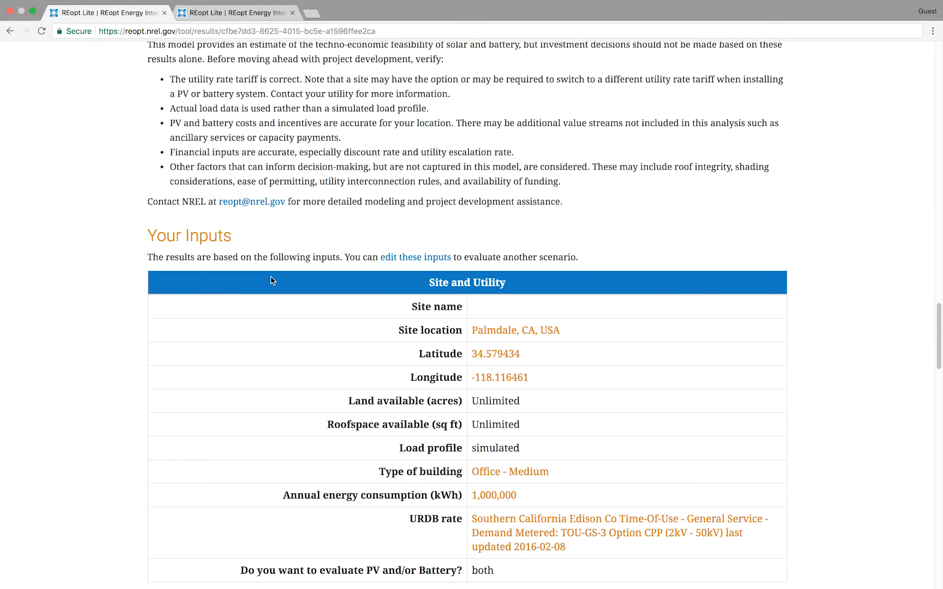
pyautogui.scroll(-8, 272, 280)
pyautogui.scroll(2, 266, 280)
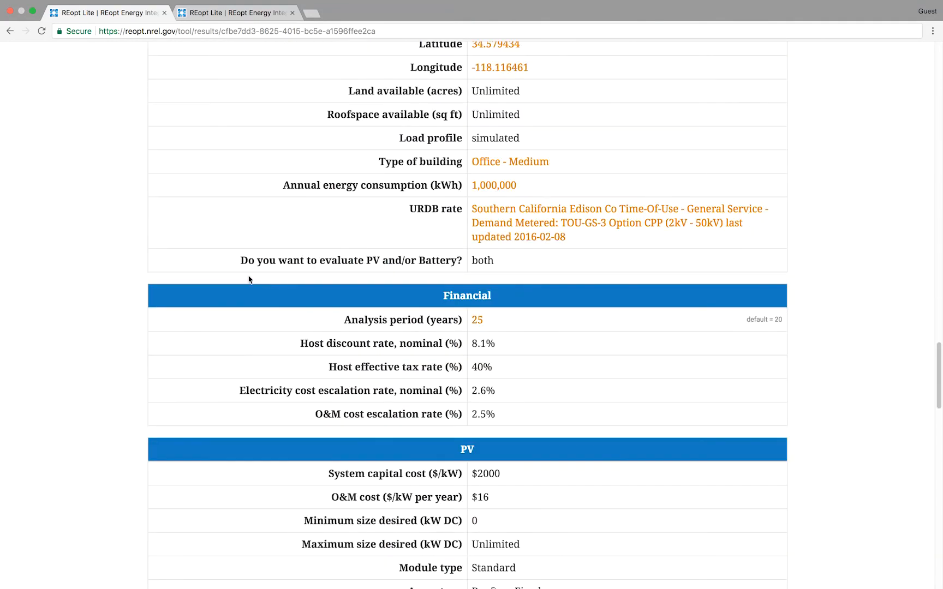
pyautogui.scroll(2, 244, 283)
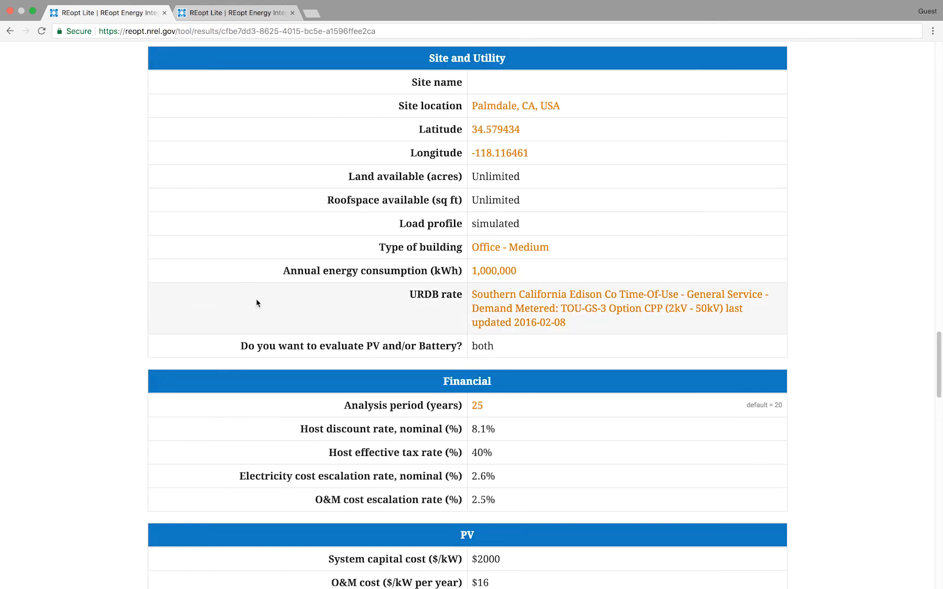
pyautogui.scroll(20, 256, 301)
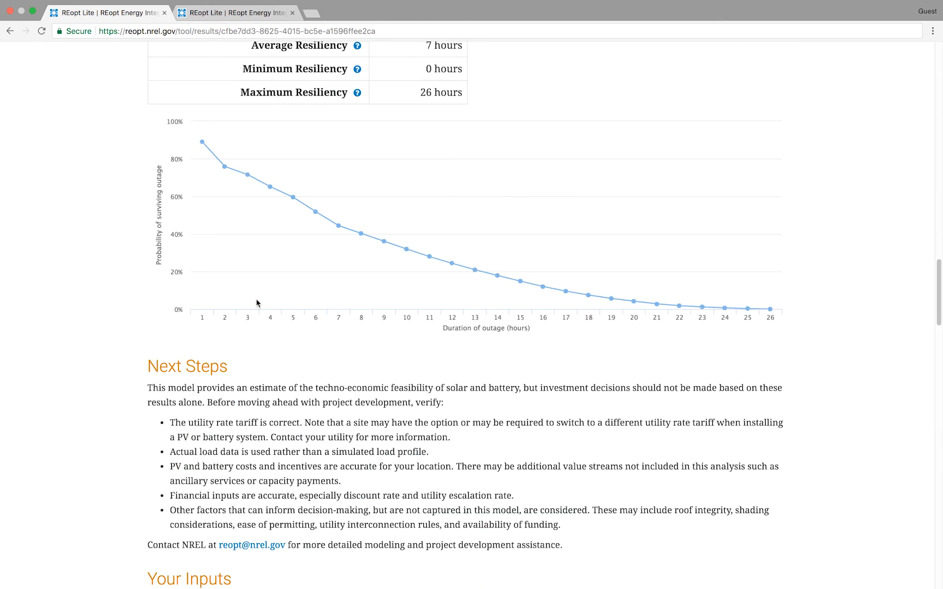
pyautogui.scroll(-18, 257, 301)
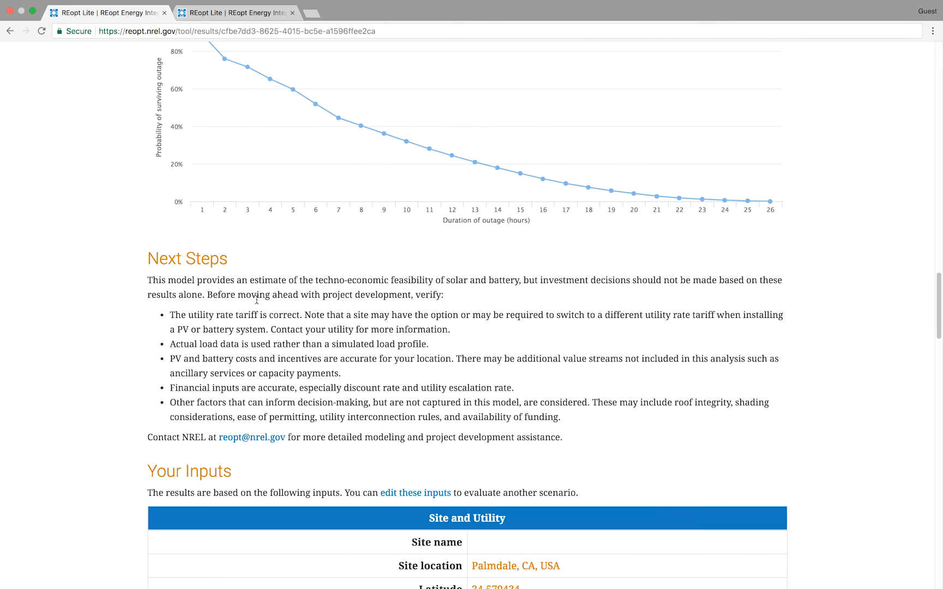
pyautogui.scroll(2, 256, 301)
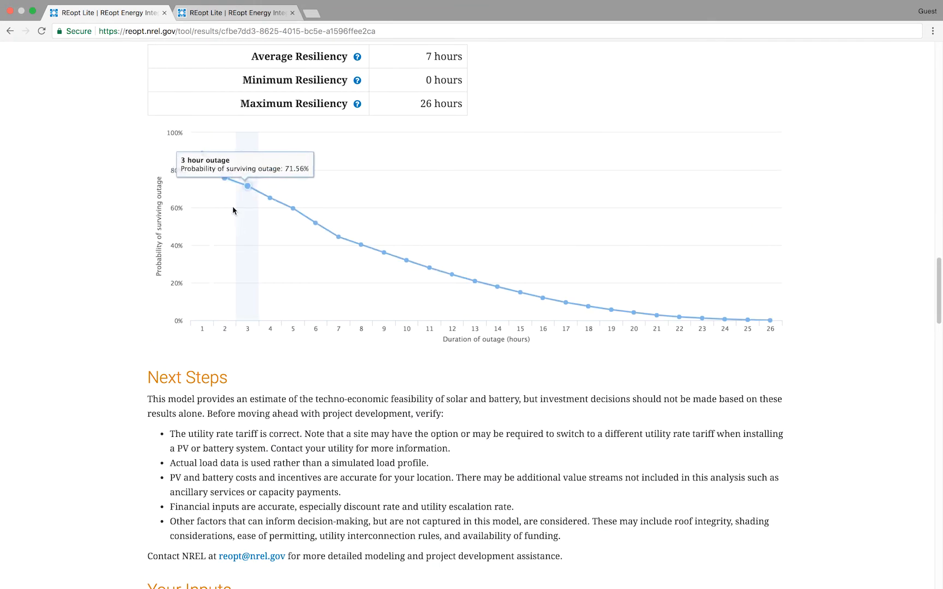
pyautogui.scroll(2, 135, 359)
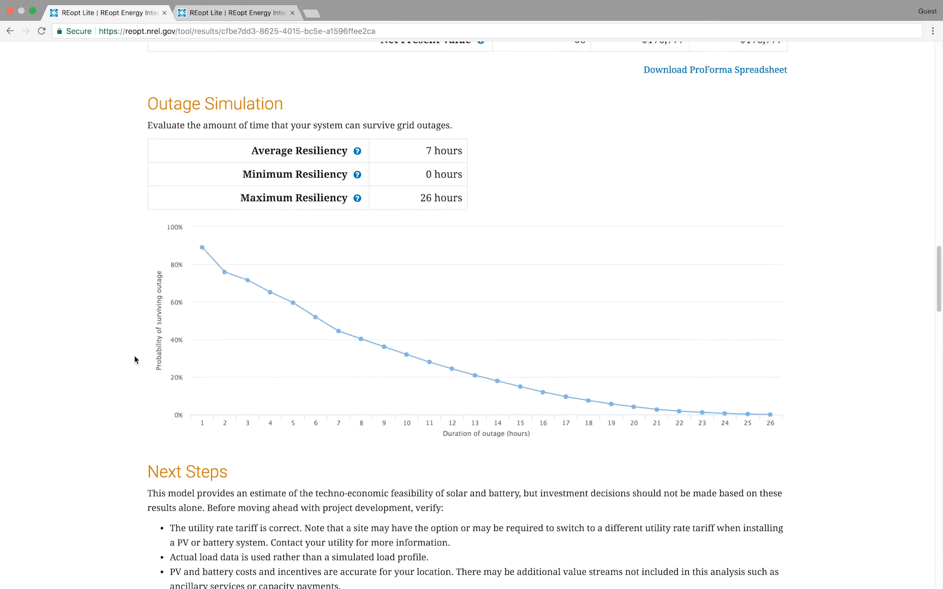
pyautogui.scroll(-2, 135, 359)
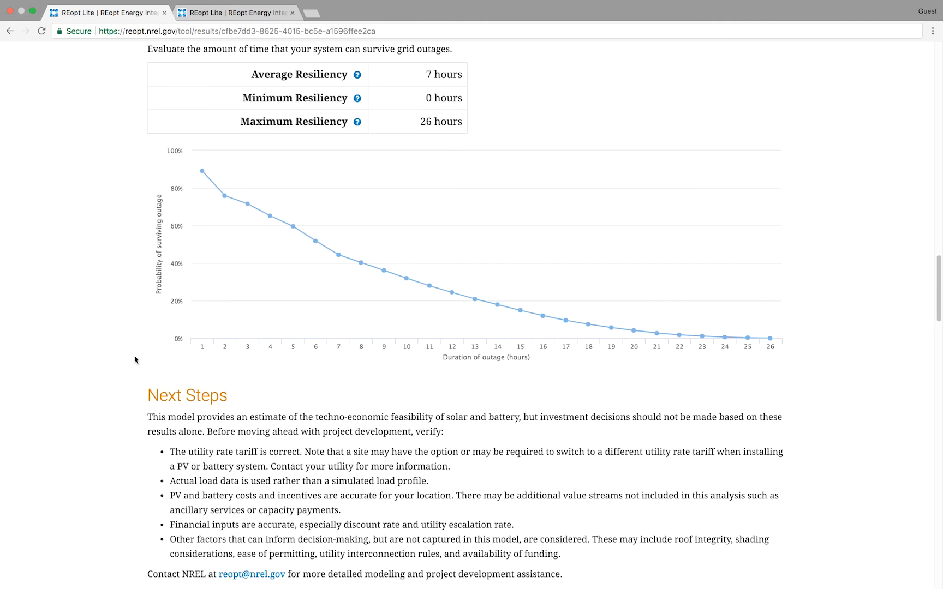
pyautogui.scroll(1, 135, 360)
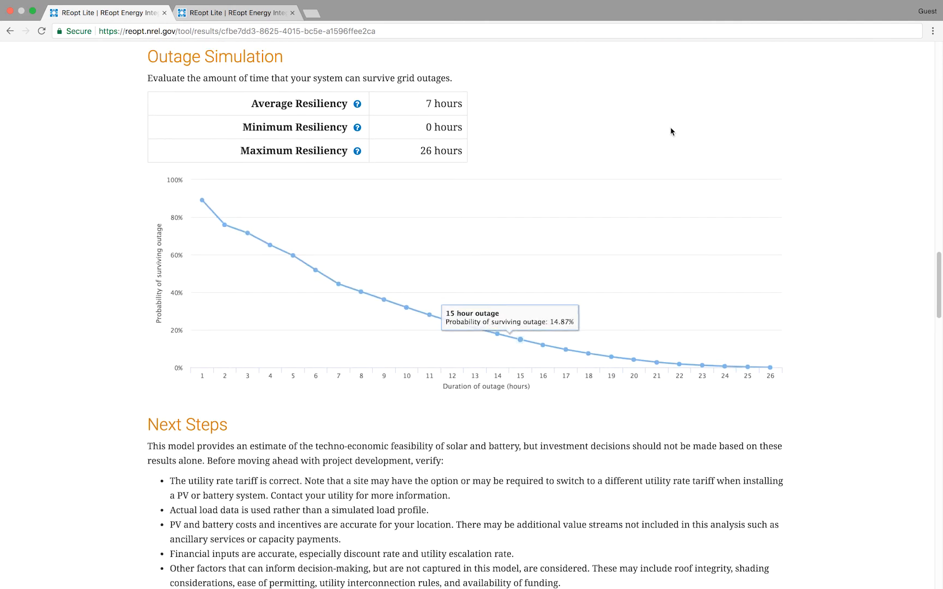